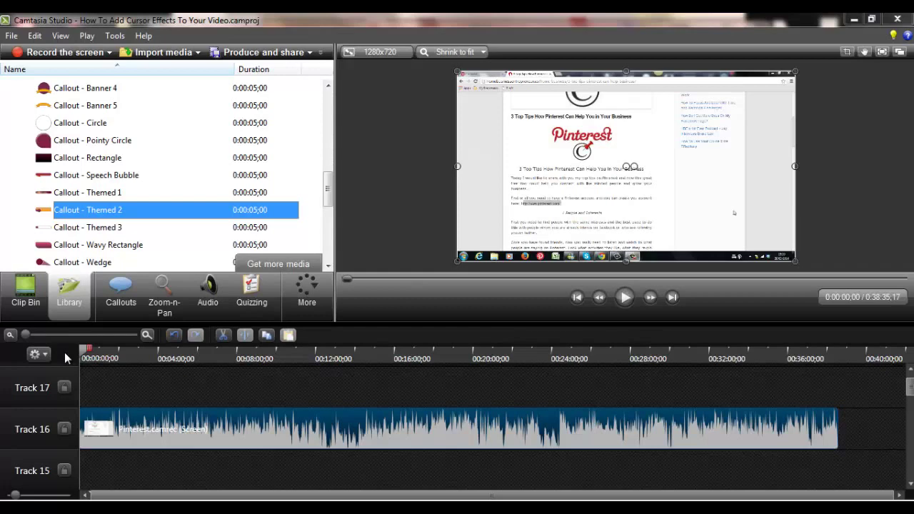
Scrub the playhead to 0:06:30;11, where the Pinterest board page shows.
{"action": "left_click_drag", "start_coordinate": [84, 355], "coordinate": [210, 367]}
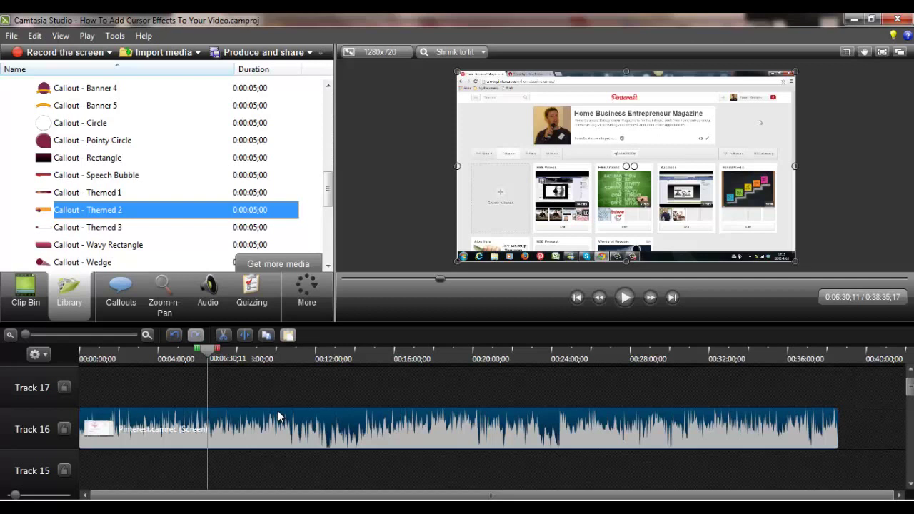
{"action": "left_click", "coordinate": [315, 383]}
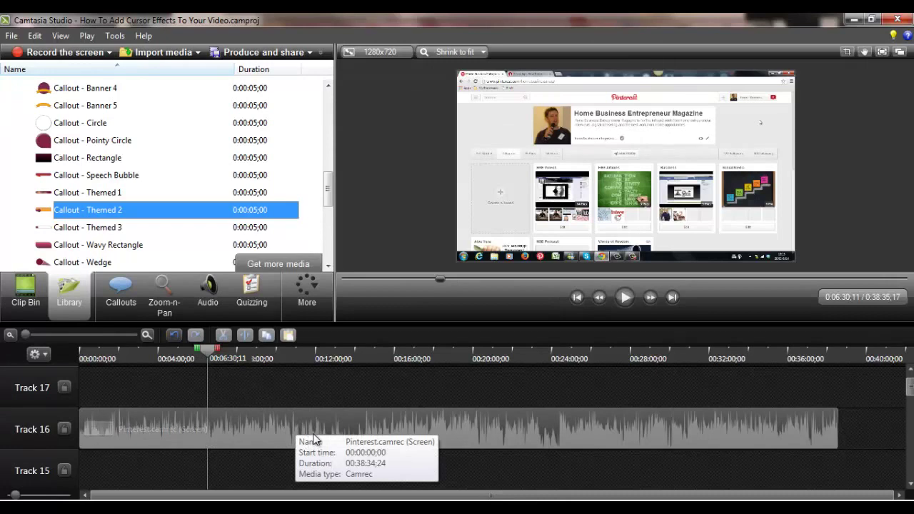
{"action": "left_click", "coordinate": [314, 437]}
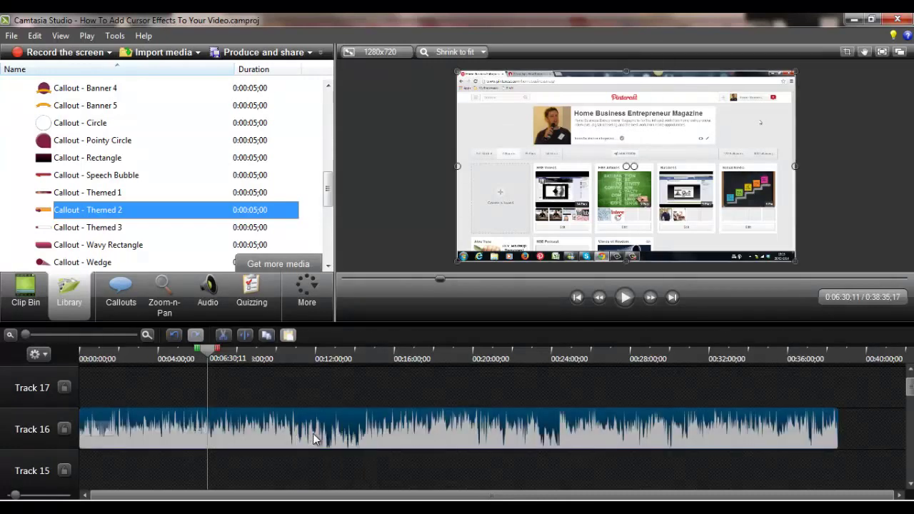
{"action": "left_click", "coordinate": [271, 382]}
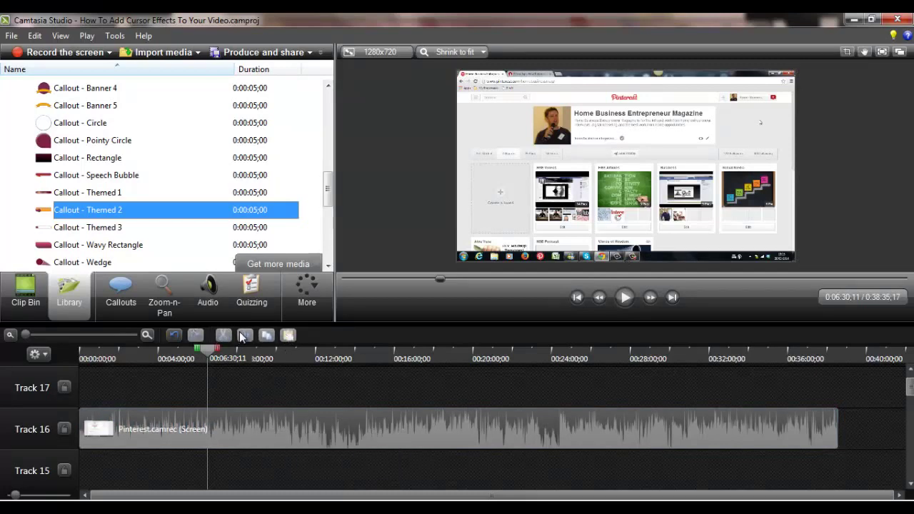
{"action": "left_click", "coordinate": [270, 414]}
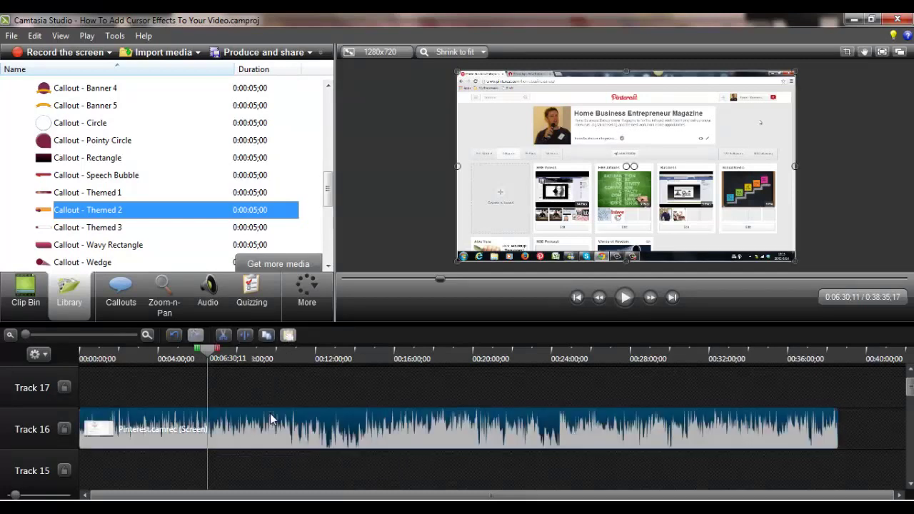
{"action": "left_click", "coordinate": [223, 336]}
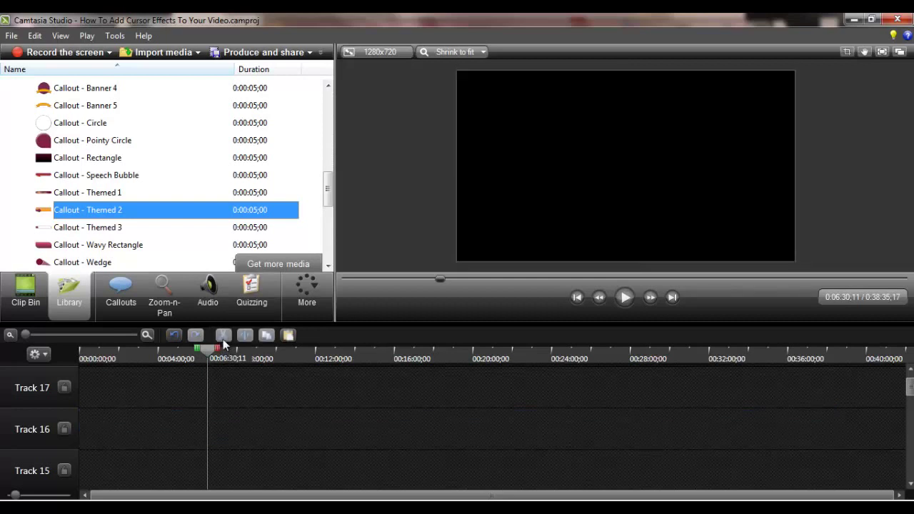
{"action": "left_click", "coordinate": [173, 336]}
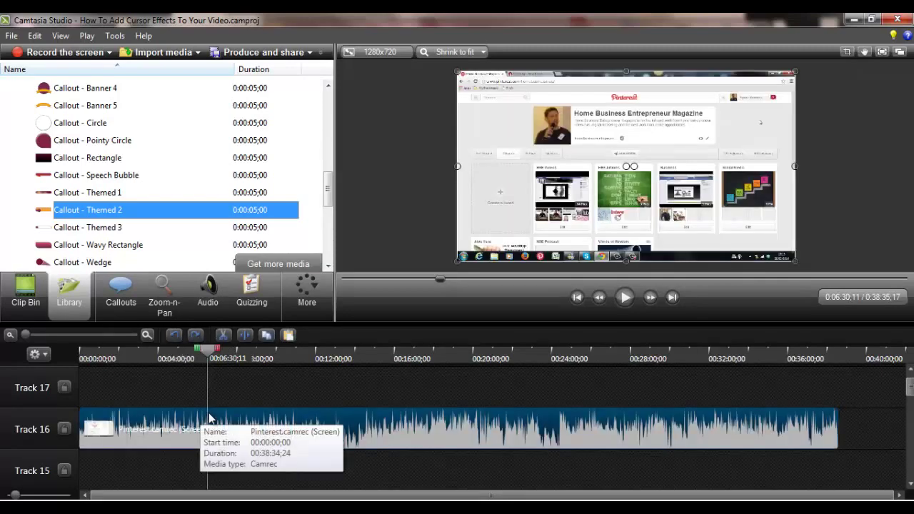
Split Pinterest.camrec at 0:06:30;11 and select the right-hand piece.
{"action": "left_click", "coordinate": [246, 336]}
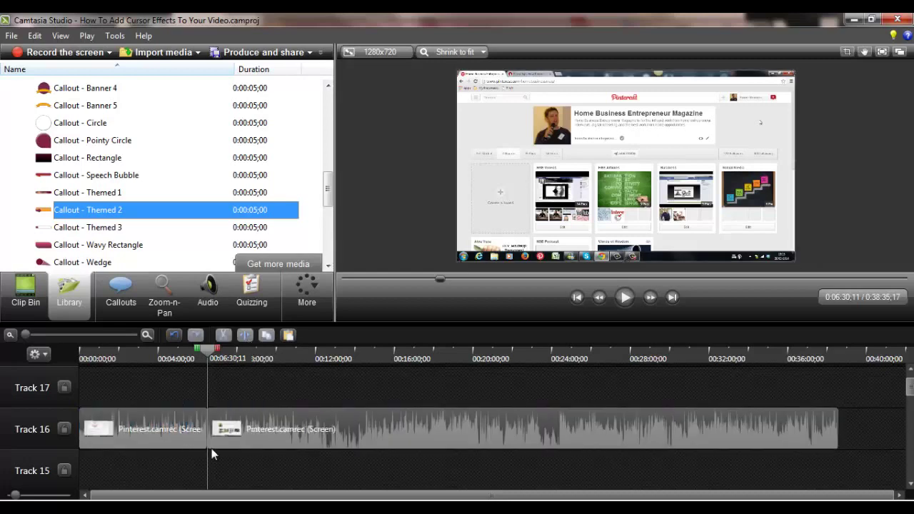
{"action": "left_click", "coordinate": [294, 427]}
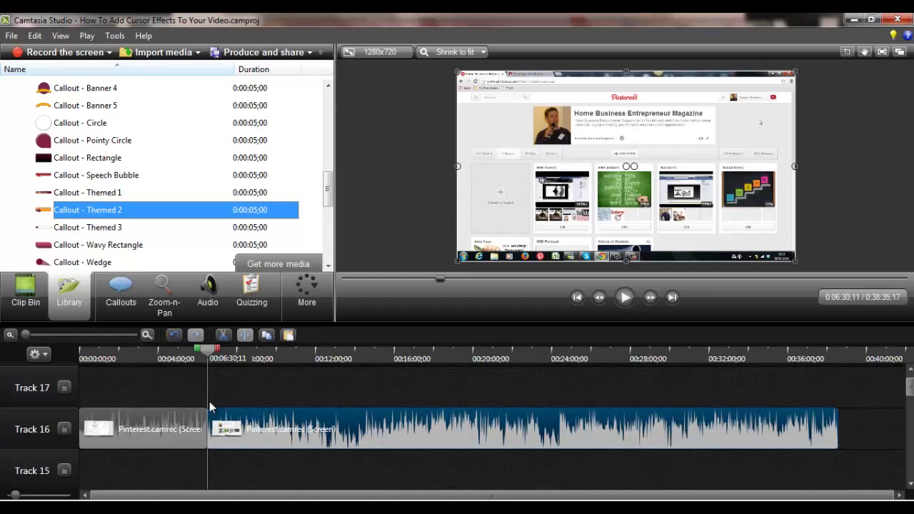
Split the second Pinterest clip again at 0:07:31.
{"action": "left_click", "coordinate": [210, 352]}
{"action": "left_click_drag", "start_coordinate": [239, 357], "coordinate": [280, 357]}
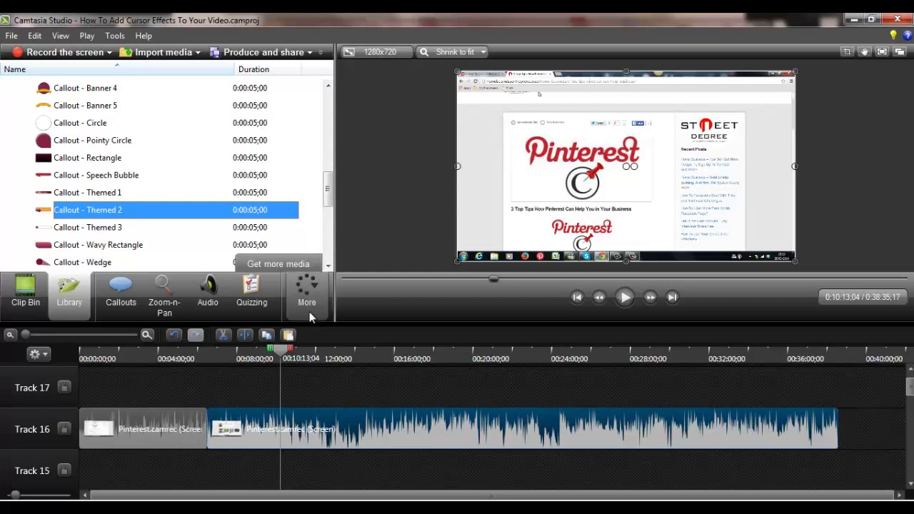
{"action": "left_click_drag", "start_coordinate": [282, 354], "coordinate": [227, 360]}
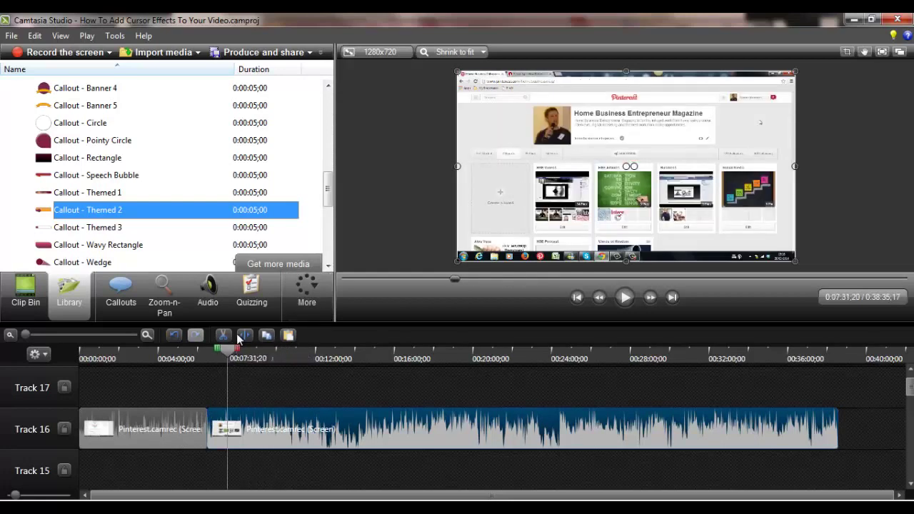
{"action": "left_click", "coordinate": [240, 337]}
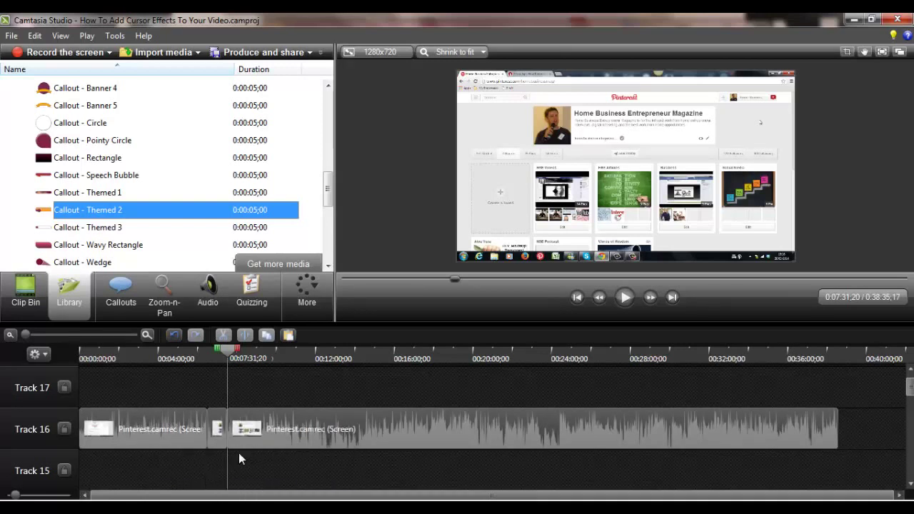
Delete the short 0:06:30–0:07:31 middle clip and slide the long clip left to close the gap.
{"action": "left_click", "coordinate": [215, 437]}
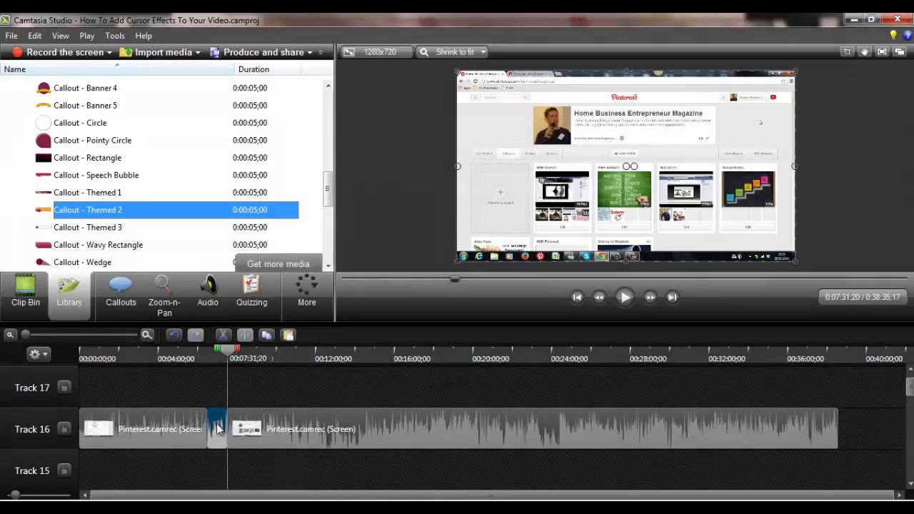
{"action": "right_click", "coordinate": [218, 427]}
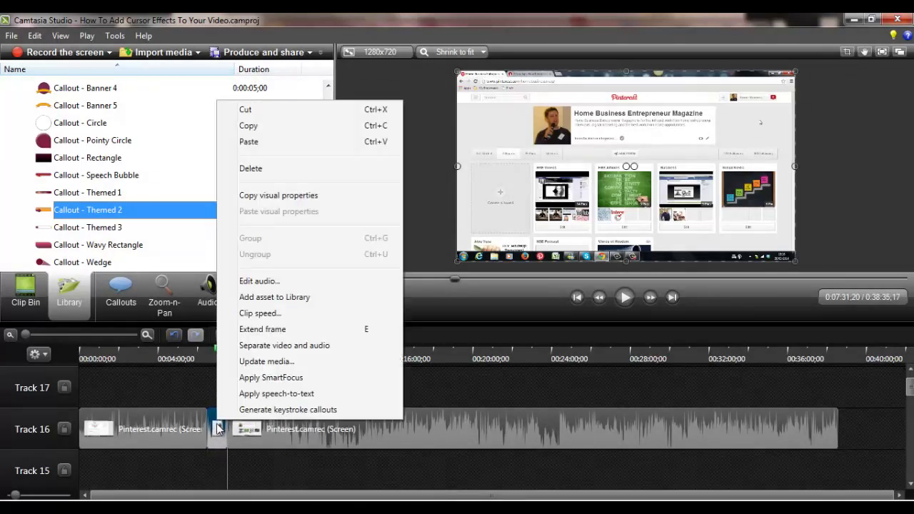
{"action": "left_click", "coordinate": [251, 168]}
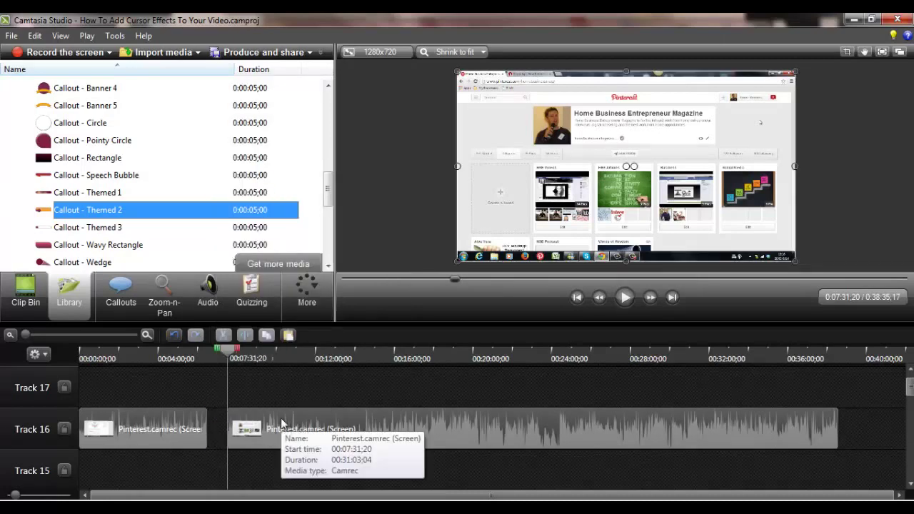
{"action": "left_click_drag", "start_coordinate": [282, 423], "coordinate": [265, 427]}
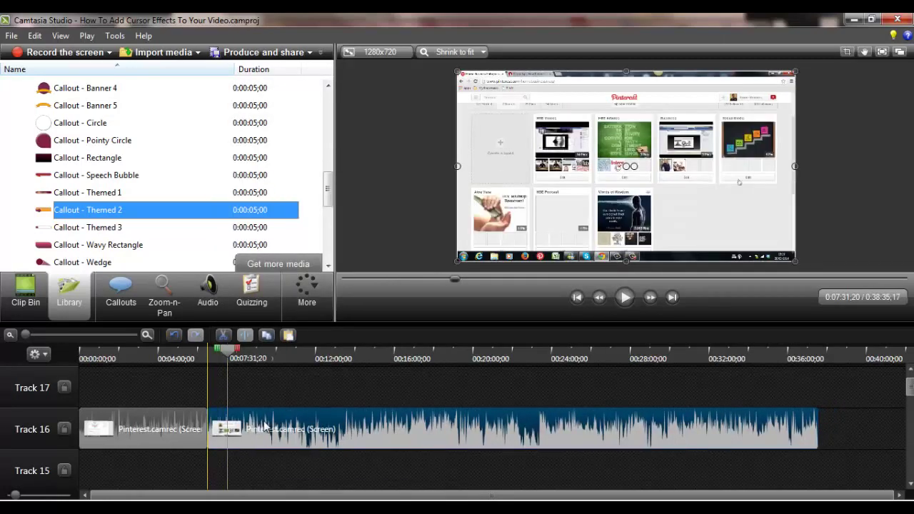
{"action": "left_click", "coordinate": [254, 393]}
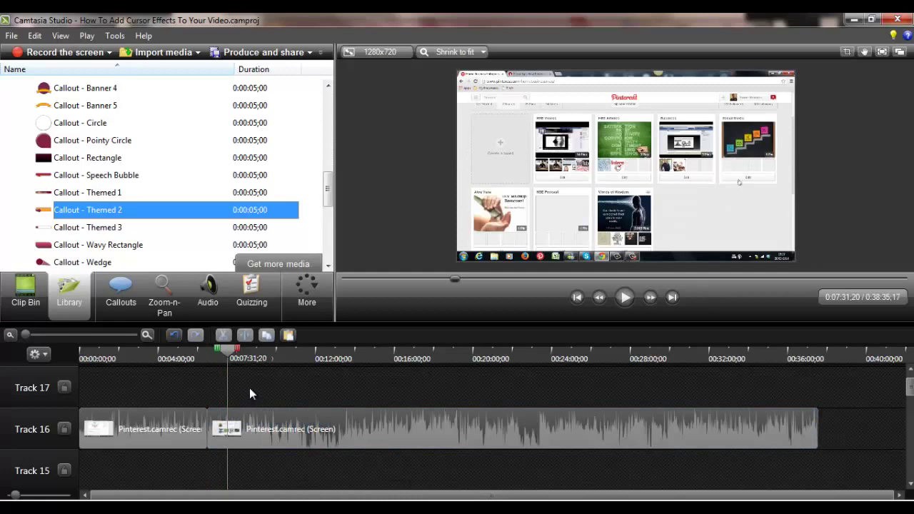
{"action": "left_click_drag", "start_coordinate": [227, 362], "coordinate": [768, 406]}
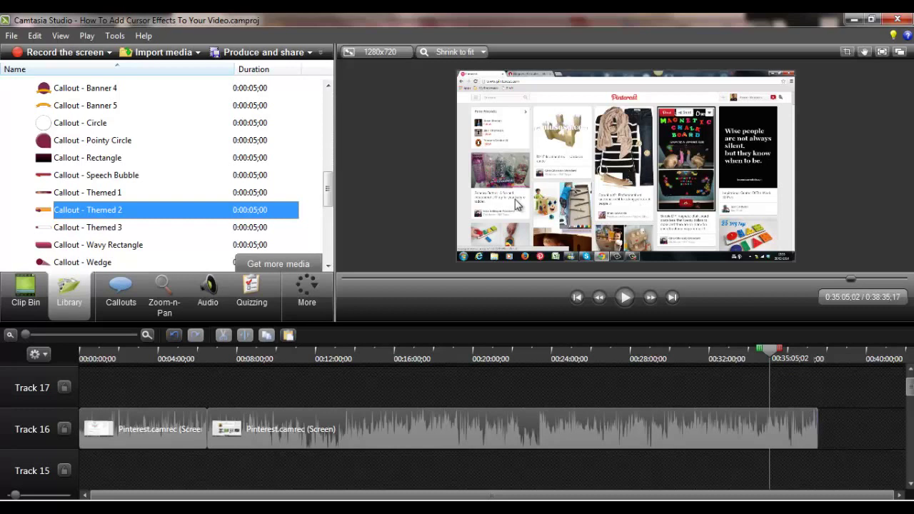
Trim the second Pinterest clip's end to 0:35:50, leaving it 0:29:19;20 long.
{"action": "left_click", "coordinate": [808, 413]}
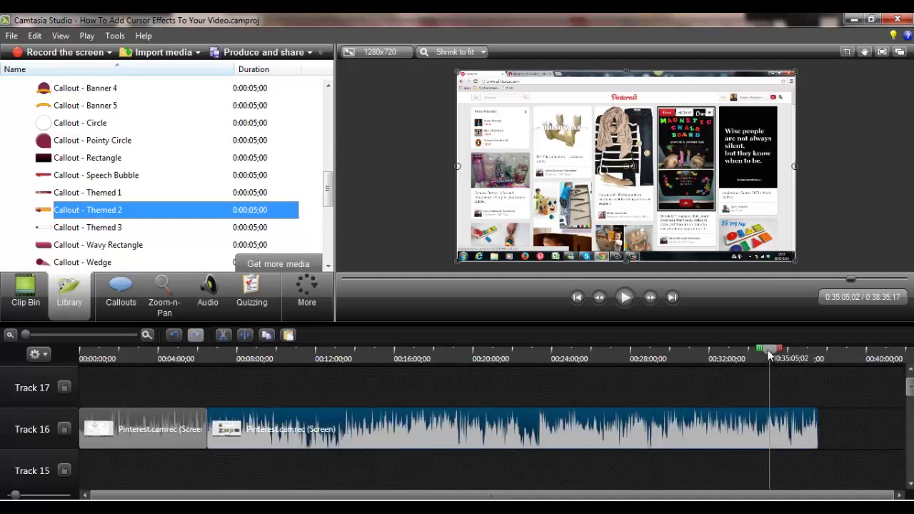
{"action": "left_click_drag", "start_coordinate": [771, 353], "coordinate": [783, 406]}
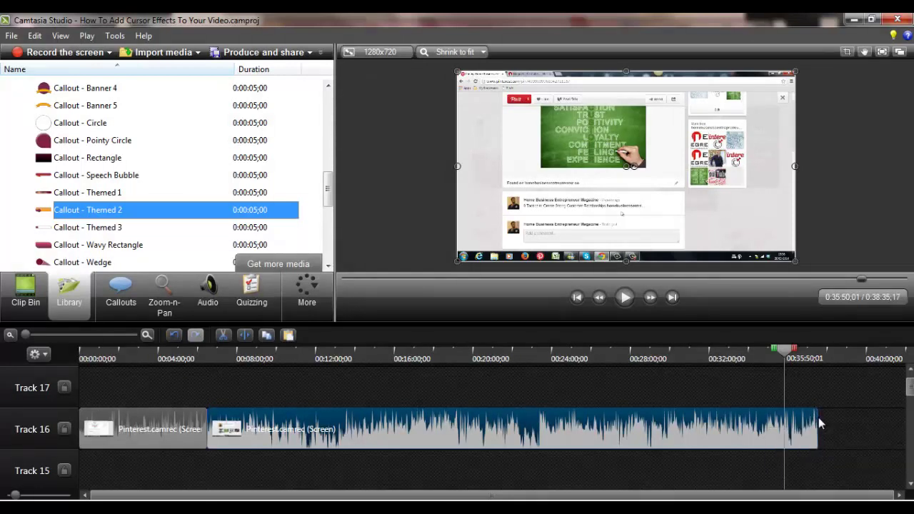
{"action": "left_click_drag", "start_coordinate": [818, 417], "coordinate": [785, 417]}
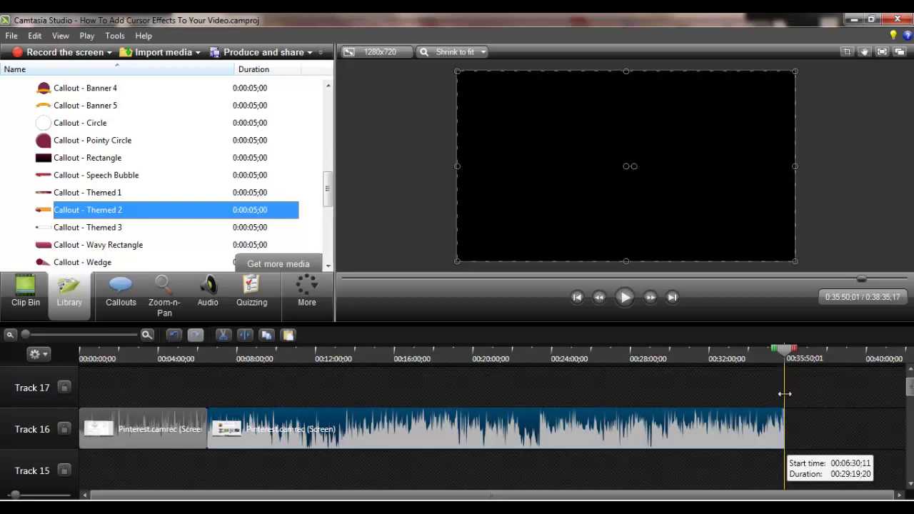
{"action": "left_click_drag", "start_coordinate": [785, 395], "coordinate": [782, 416]}
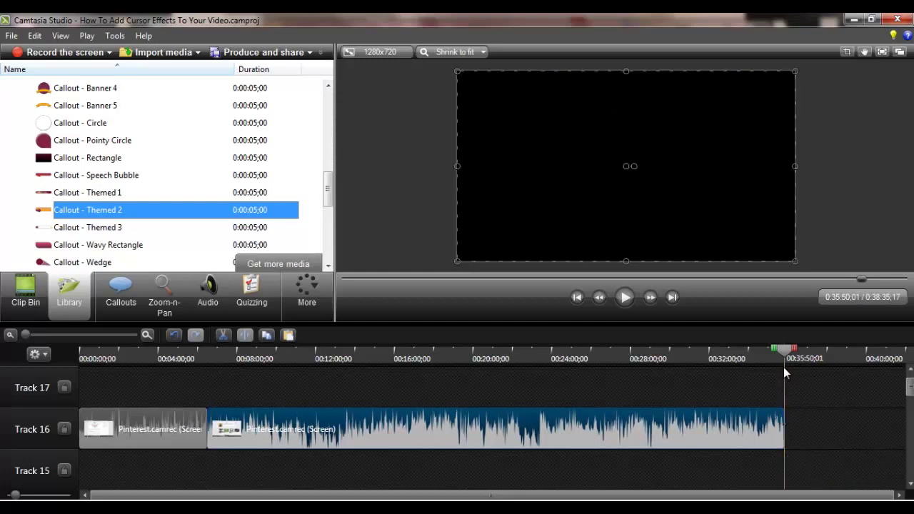
{"action": "left_click_drag", "start_coordinate": [784, 351], "coordinate": [732, 359]}
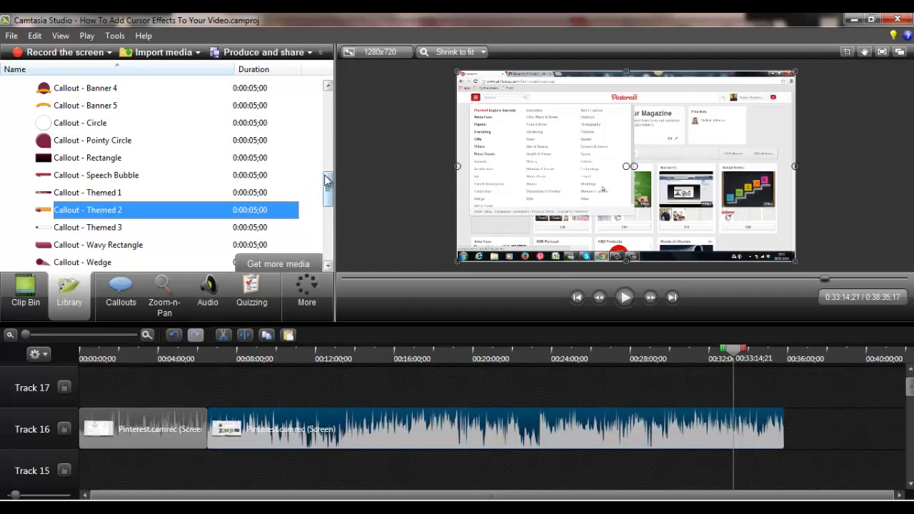
Preview Simple Title - Dark Blue under Title Clips - Simple, then drag the second clip right for a gap.
{"action": "left_click_drag", "start_coordinate": [326, 181], "coordinate": [332, 237]}
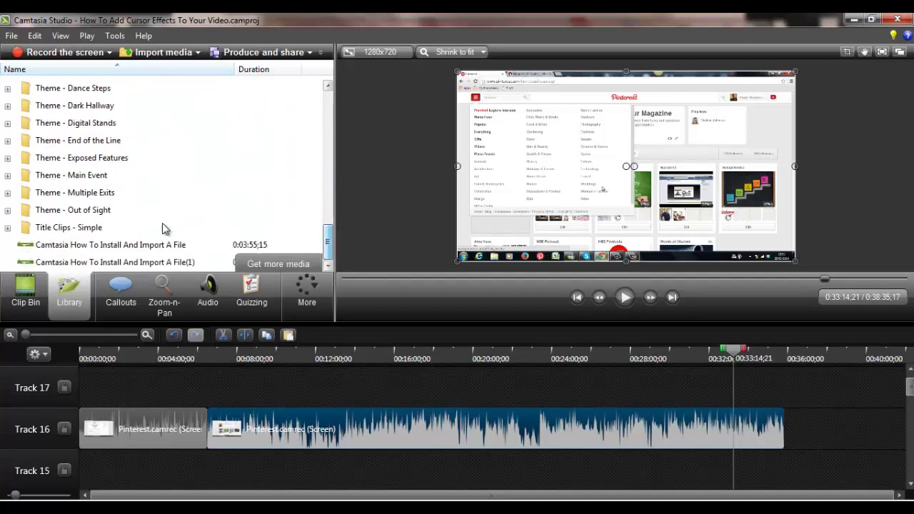
{"action": "left_click", "coordinate": [91, 228]}
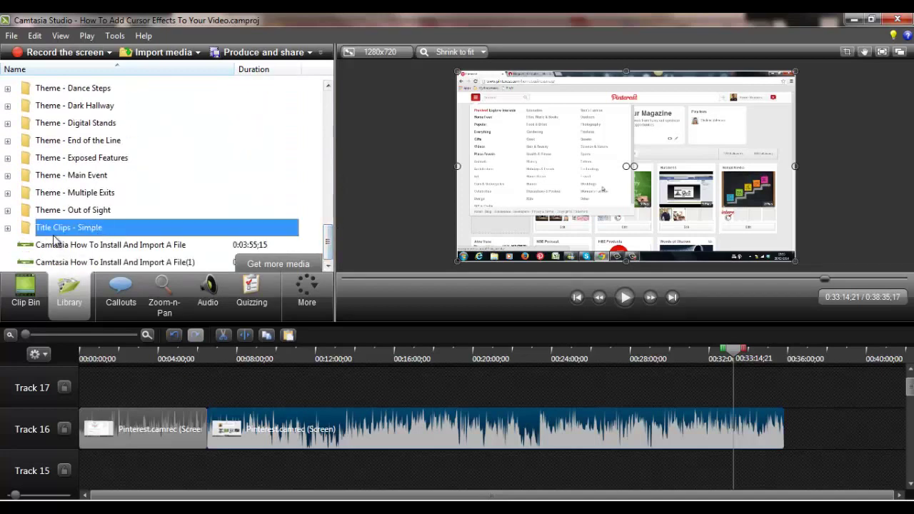
{"action": "left_click", "coordinate": [7, 228]}
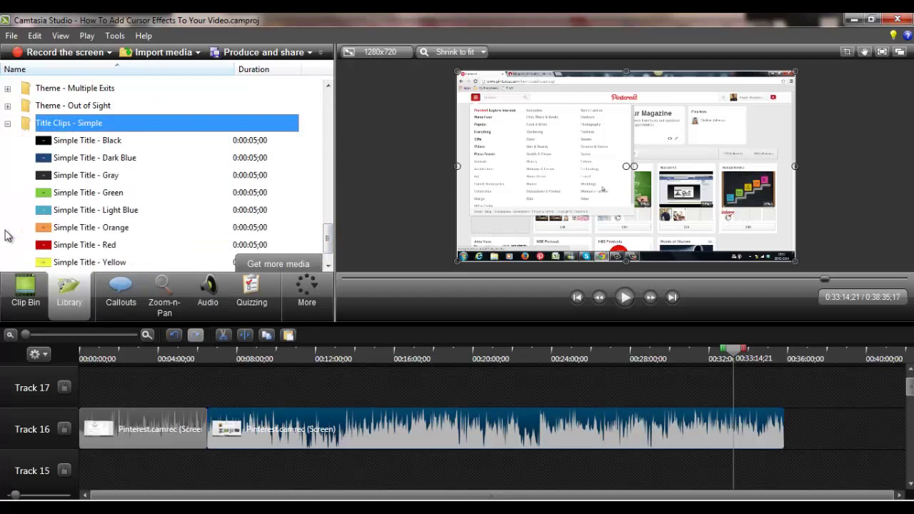
{"action": "left_click", "coordinate": [114, 162]}
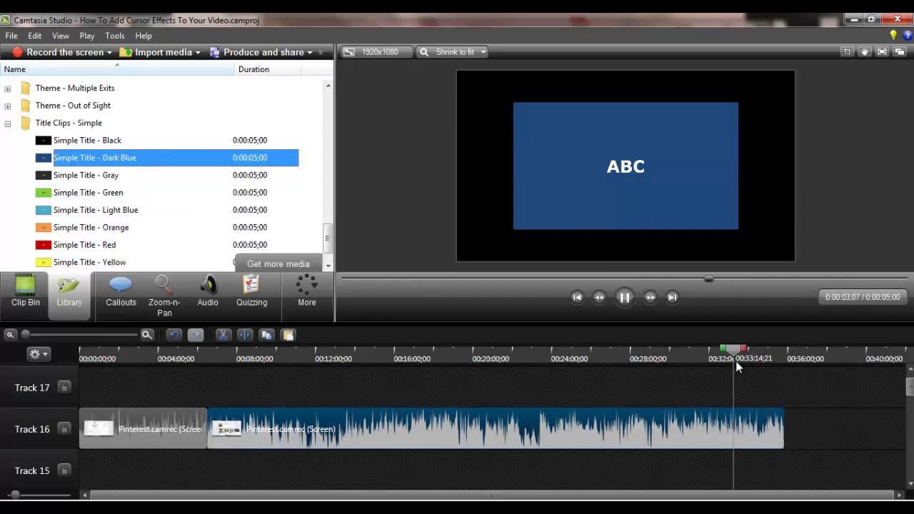
{"action": "left_click", "coordinate": [624, 297]}
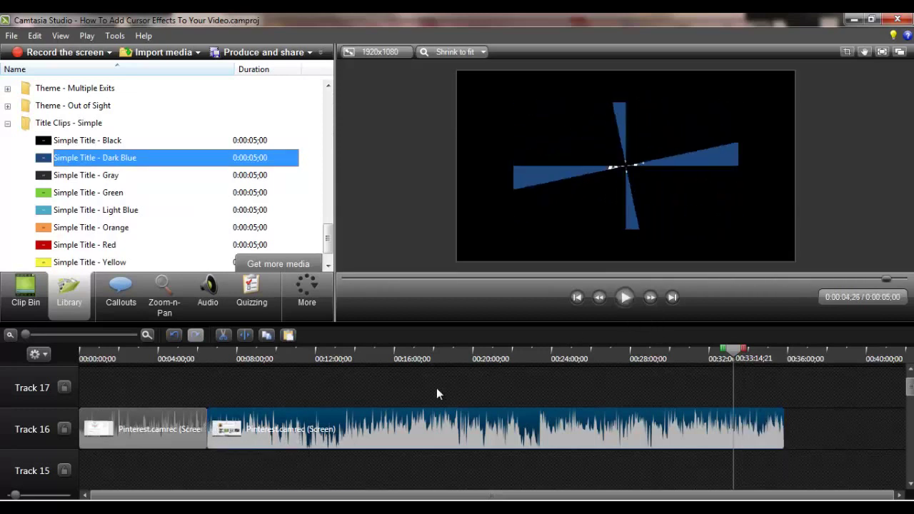
{"action": "left_click_drag", "start_coordinate": [393, 434], "coordinate": [476, 431]}
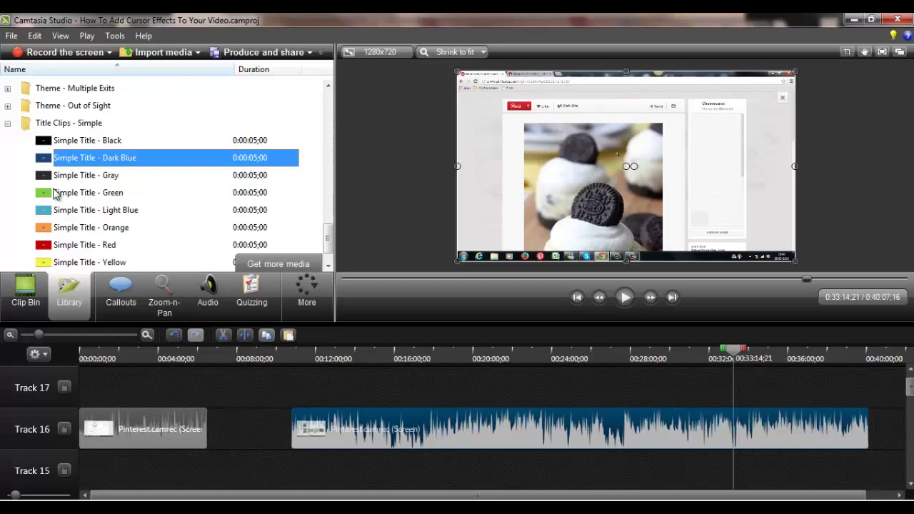
Snap the dark blue title's left edge to the first clip and slide the second clip against it.
{"action": "left_click", "coordinate": [222, 414]}
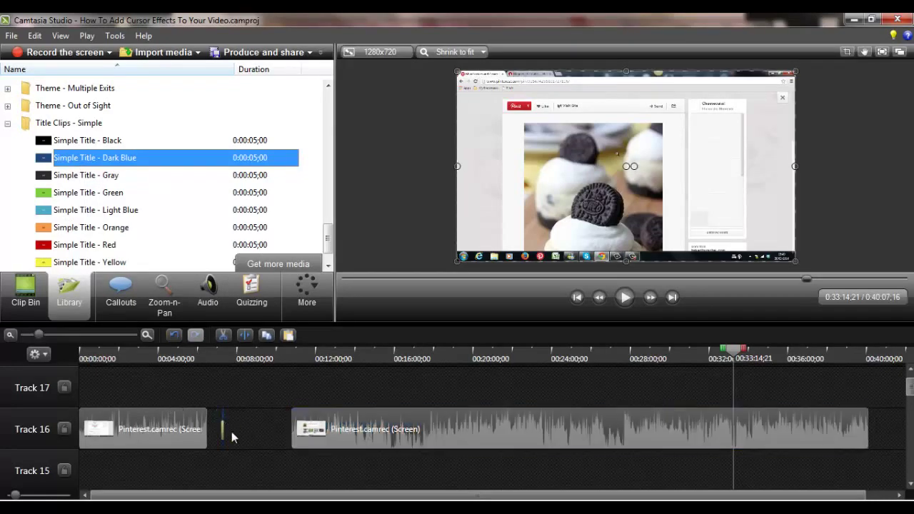
{"action": "left_click", "coordinate": [221, 429]}
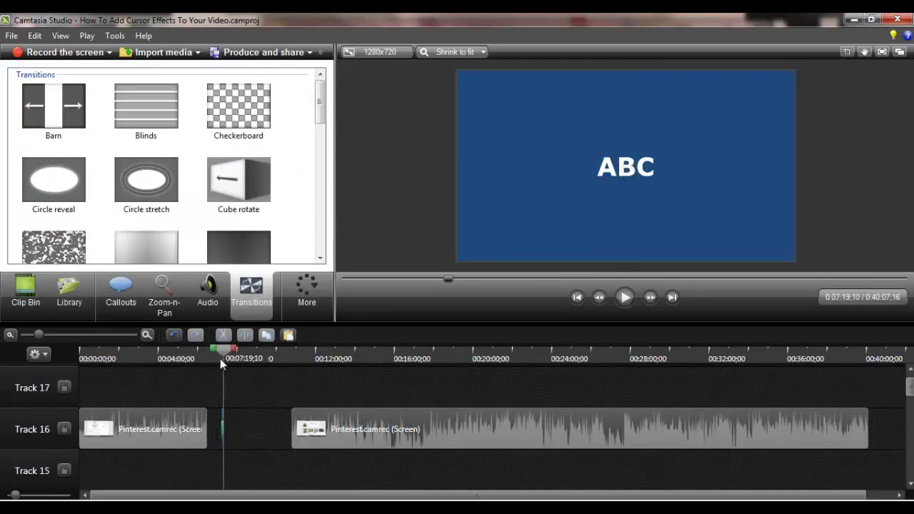
{"action": "left_click_drag", "start_coordinate": [222, 356], "coordinate": [456, 356]}
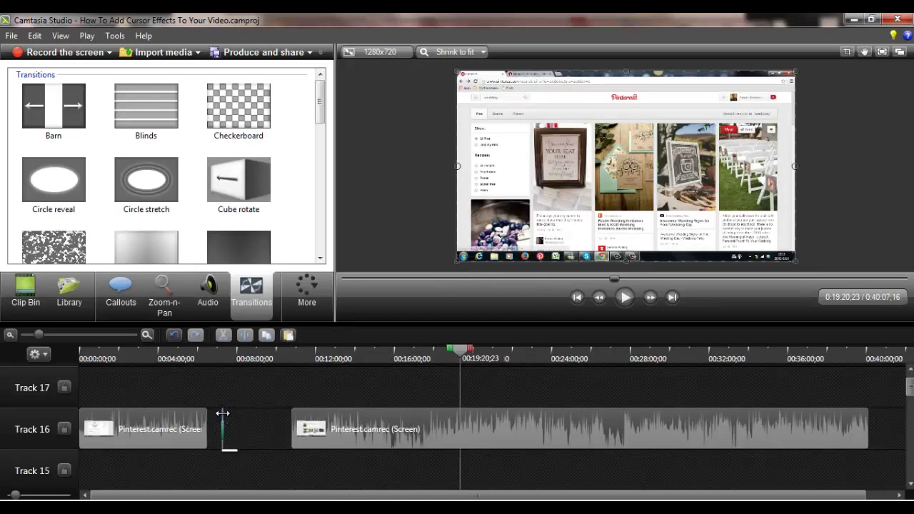
{"action": "left_click_drag", "start_coordinate": [221, 414], "coordinate": [207, 416]}
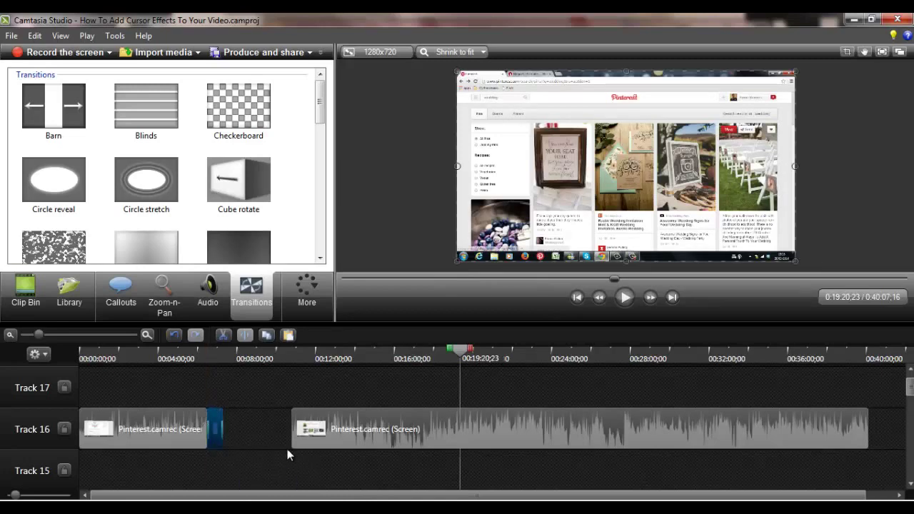
{"action": "left_click_drag", "start_coordinate": [339, 427], "coordinate": [251, 427]}
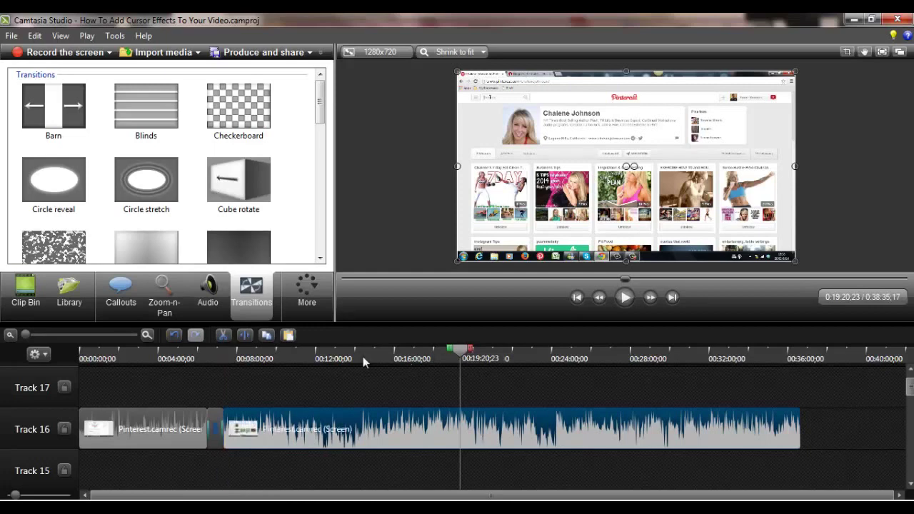
{"action": "left_click_drag", "start_coordinate": [451, 349], "coordinate": [193, 368]}
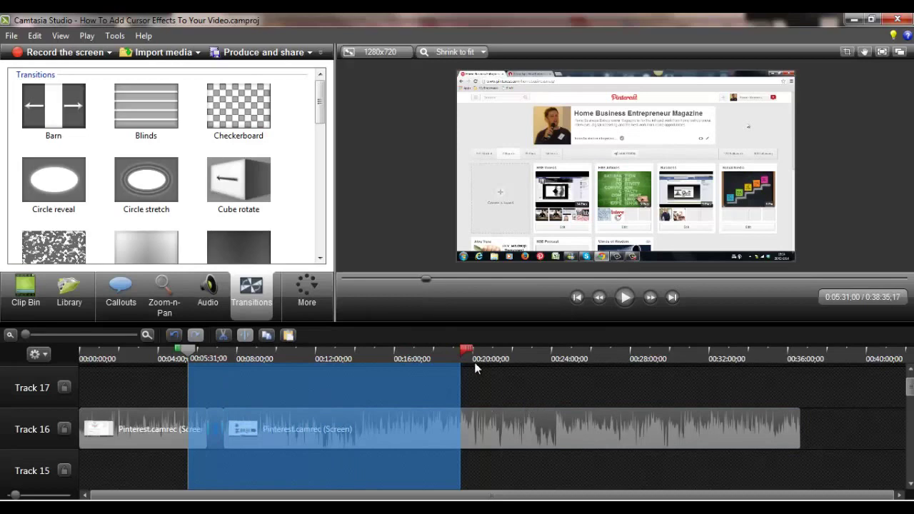
Mark a time range ending at 9:17 and play back from about 6:29 to check the title.
{"action": "left_click_drag", "start_coordinate": [467, 350], "coordinate": [201, 361]}
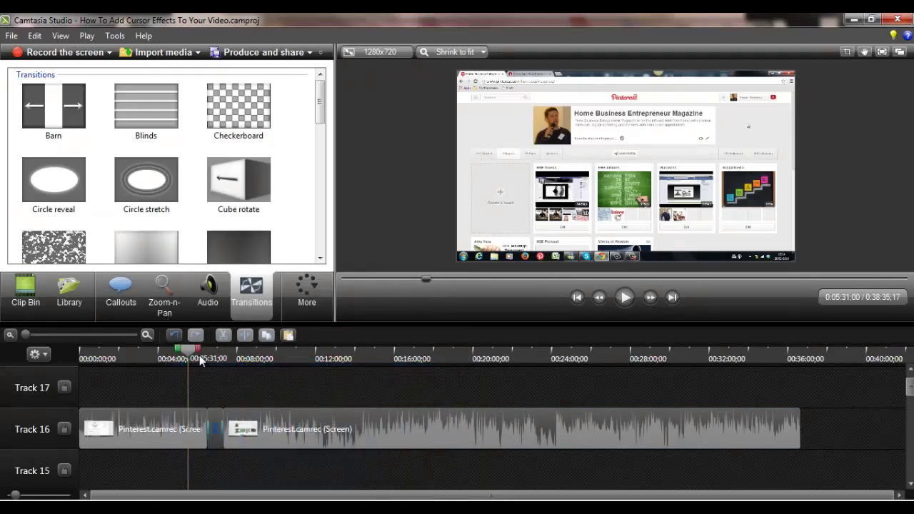
{"action": "left_click", "coordinate": [625, 299]}
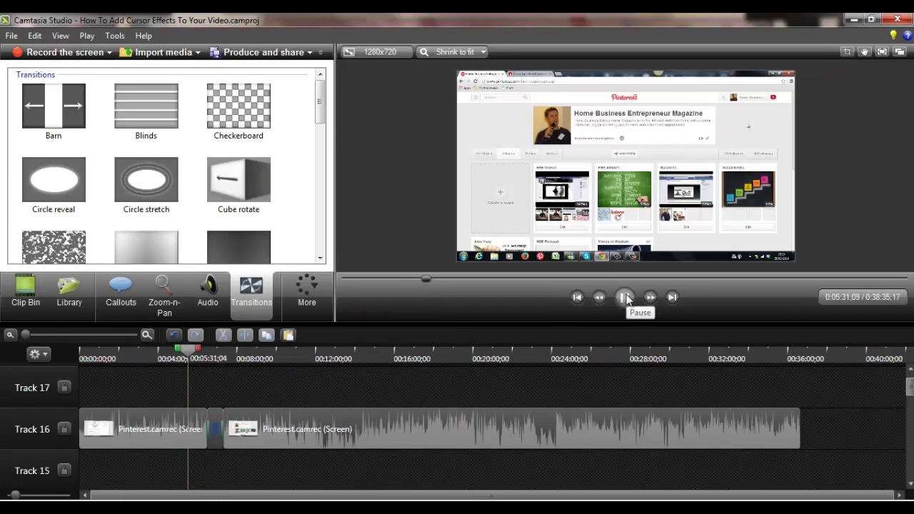
{"action": "left_click", "coordinate": [208, 360]}
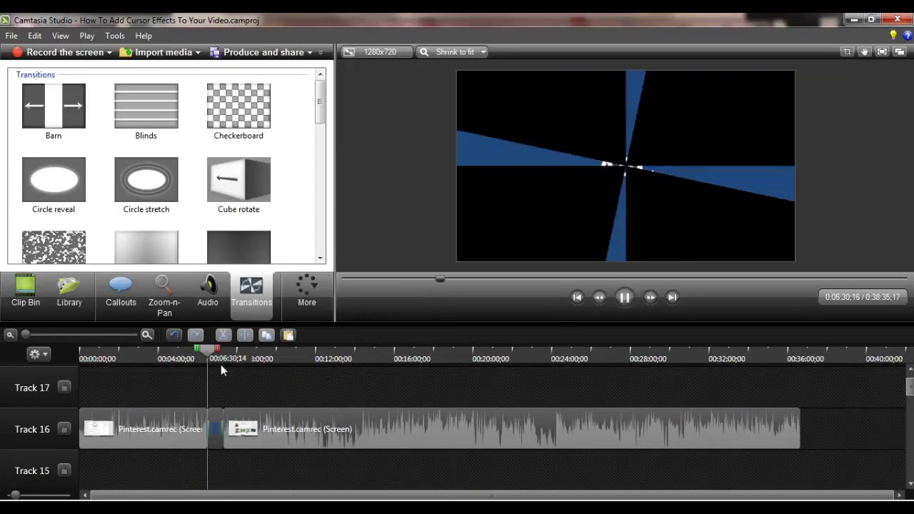